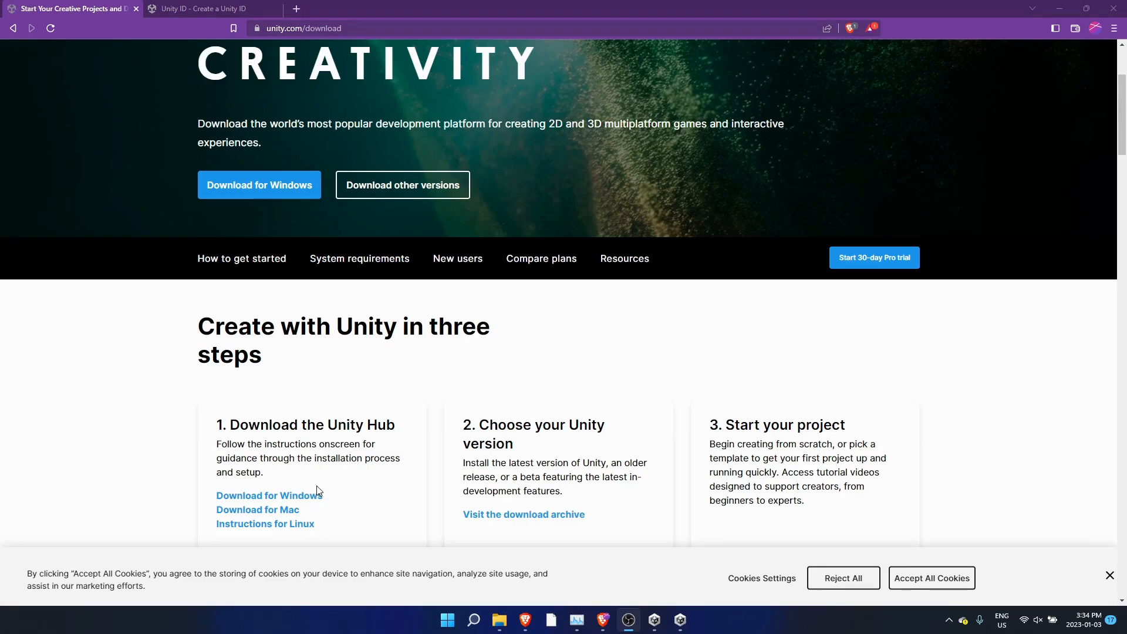
- Download the Unity Hub installer for Windows, accept its license agreement and install it to C:\Program Files\Unity Hub
{"action": "left_click", "coordinate": [270, 495]}
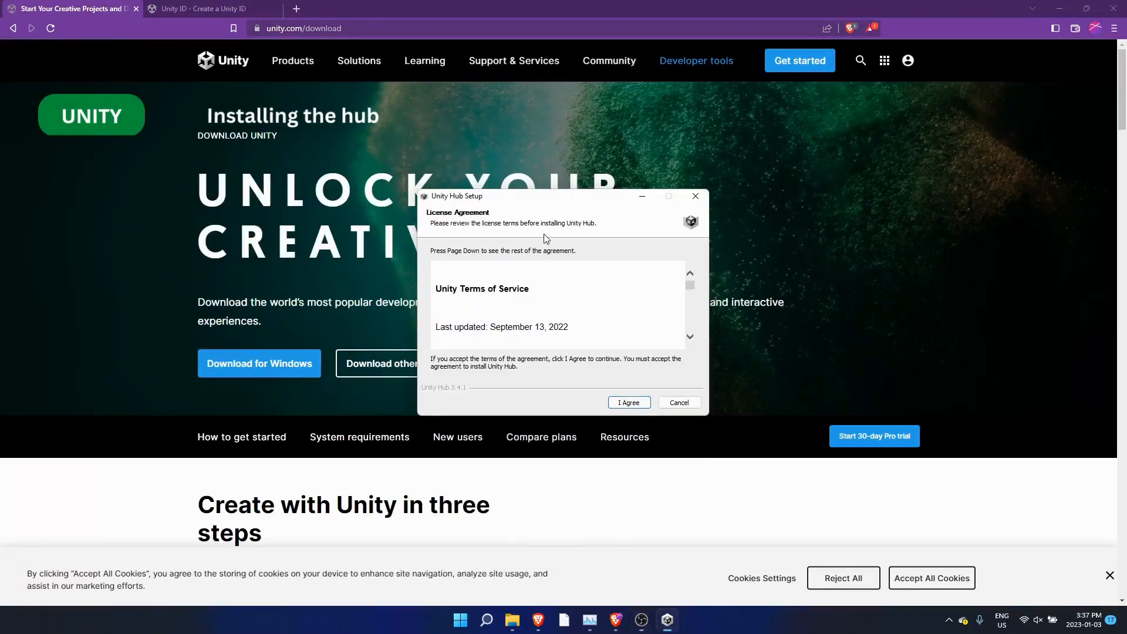
{"action": "left_click", "coordinate": [639, 406]}
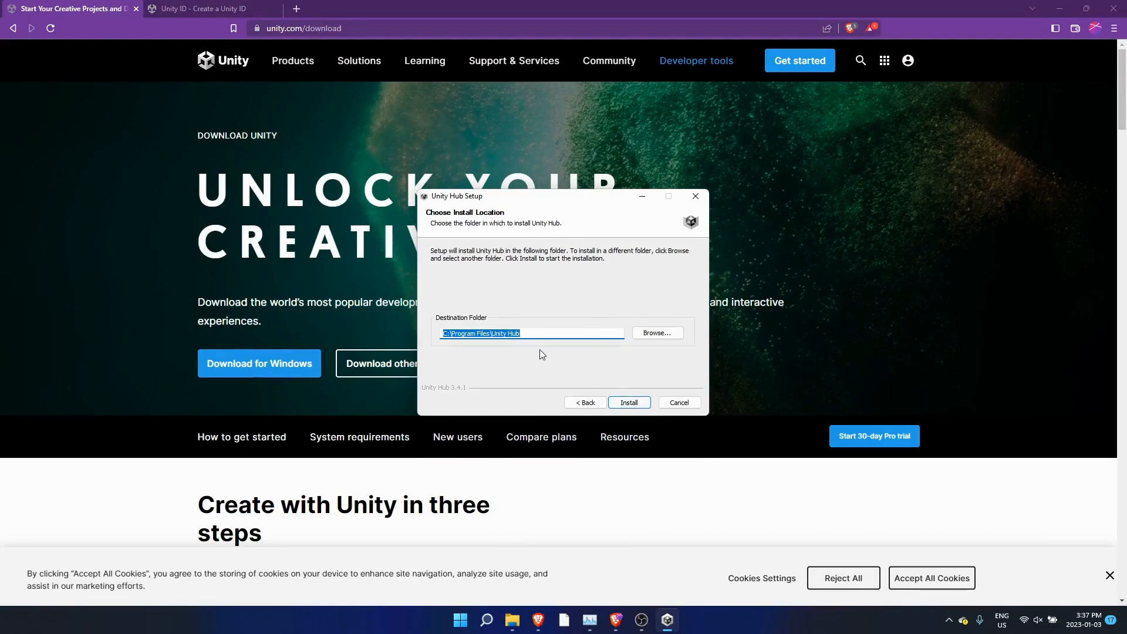
{"action": "left_click", "coordinate": [644, 409]}
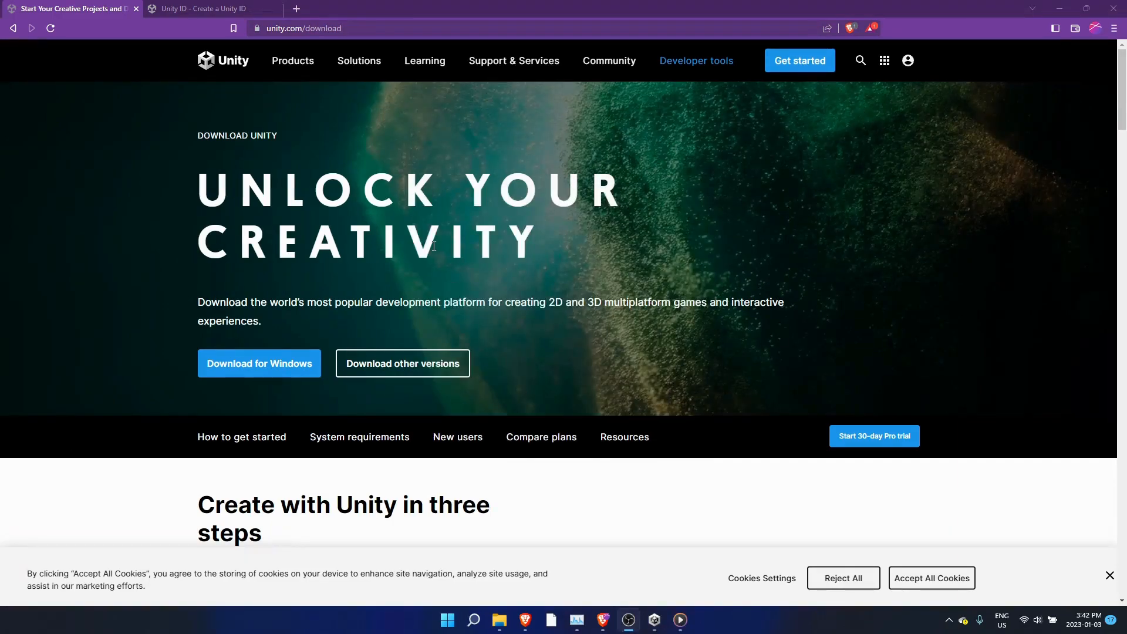
- Bring up the registration page for creating a Unity ID
{"action": "left_click", "coordinate": [434, 246]}
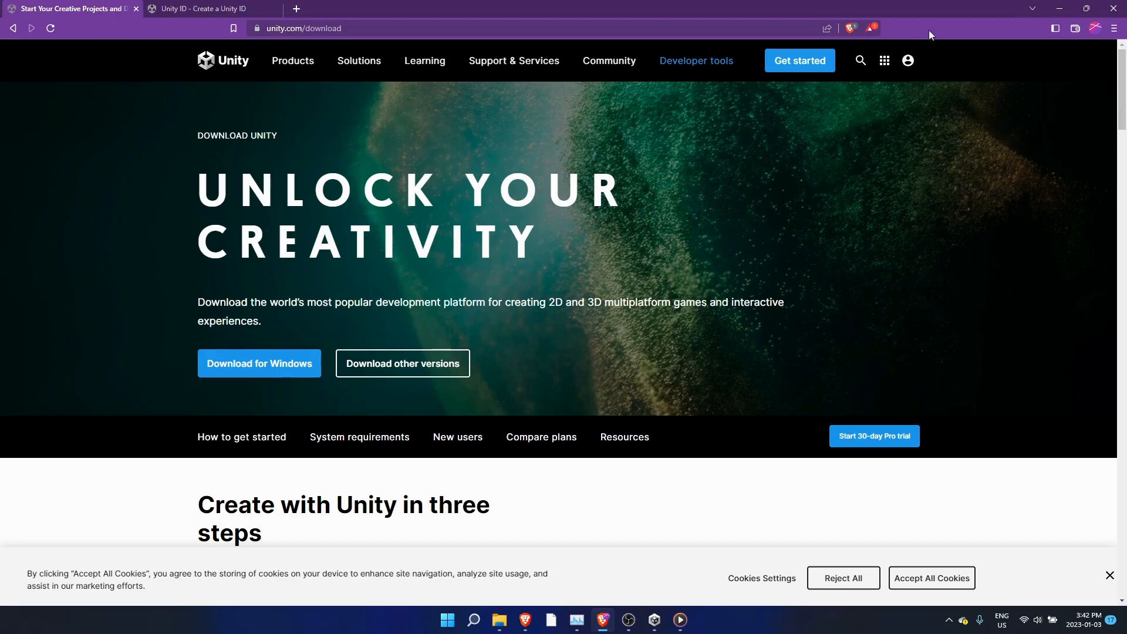
{"action": "left_click", "coordinate": [909, 62]}
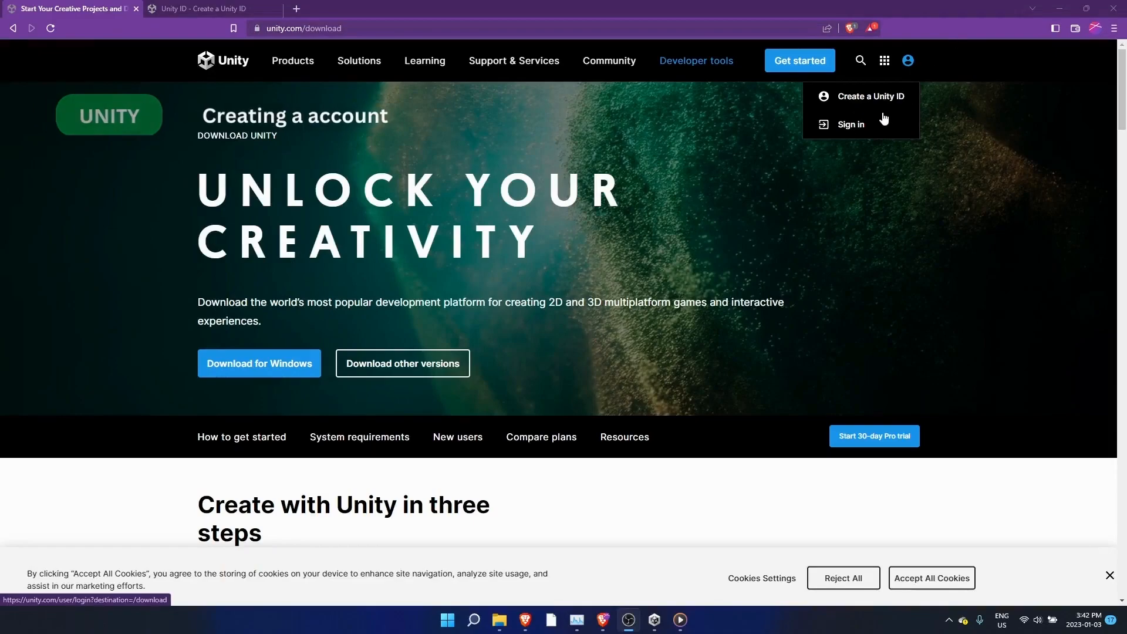
{"action": "left_click", "coordinate": [237, 9]}
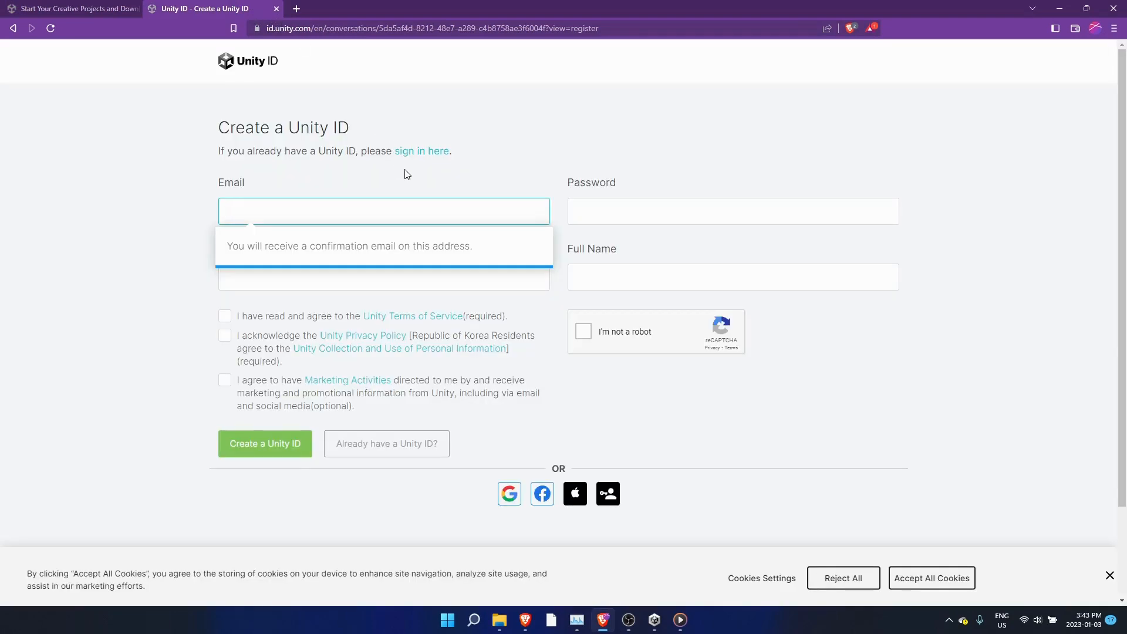
- Fill in the email, username, password and full name fields of the Unity ID registration form
{"action": "type", "text": "lll"}
{"action": "left_click", "coordinate": [330, 289]}
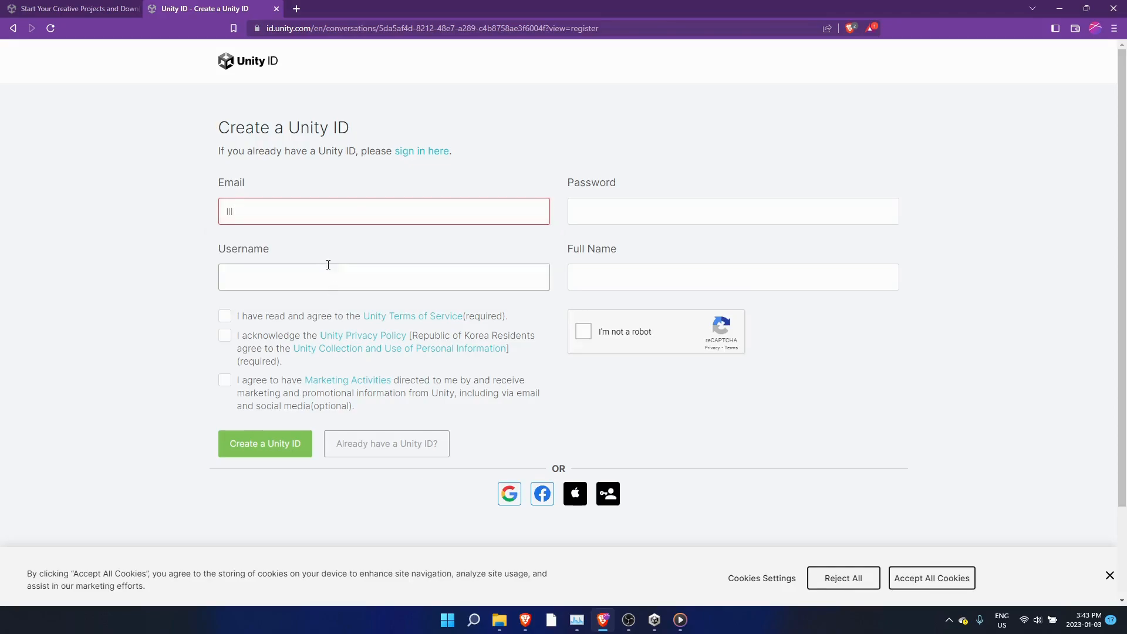
{"action": "left_click", "coordinate": [256, 274]}
{"action": "type", "text": "lllll"}
{"action": "left_click", "coordinate": [623, 212]}
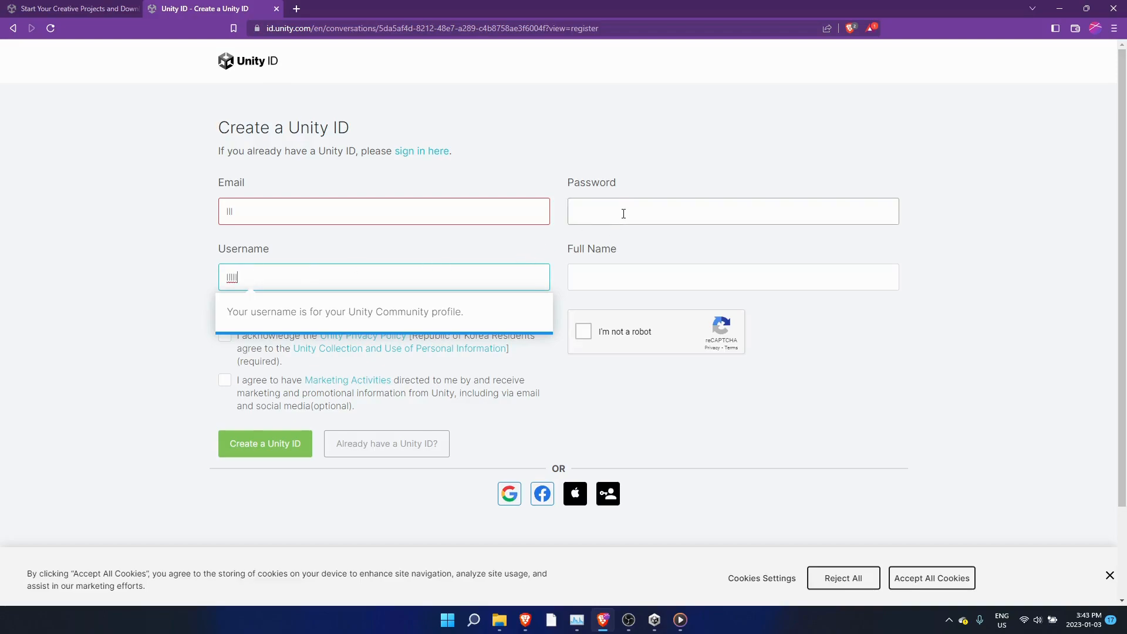
{"action": "type", "text": "lll"}
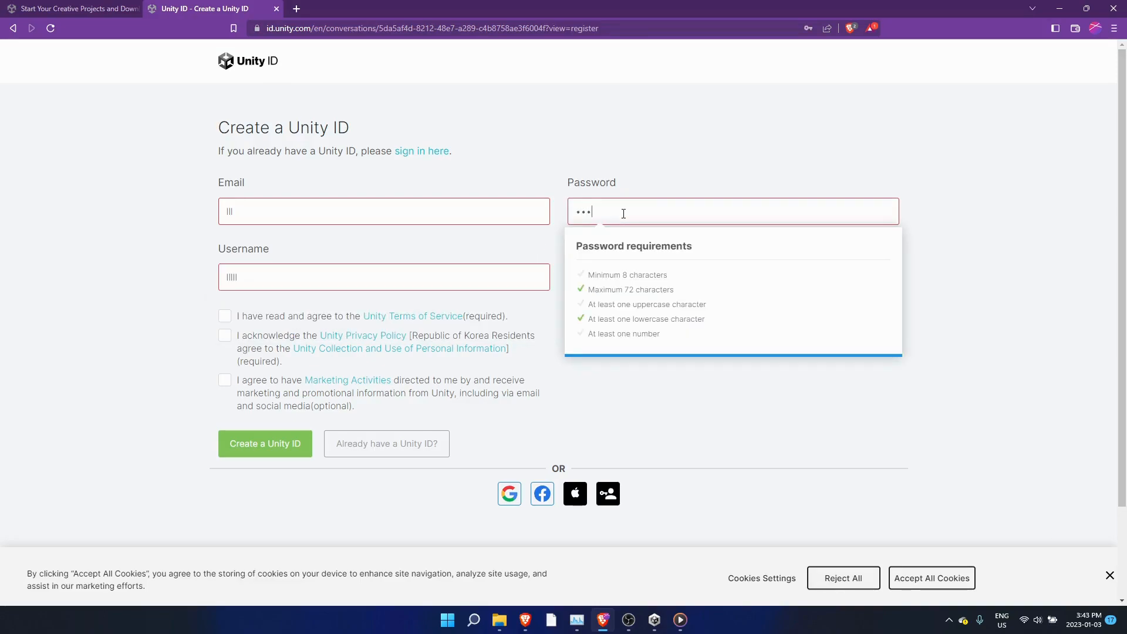
{"action": "left_click", "coordinate": [943, 353]}
{"action": "left_click", "coordinate": [701, 284]}
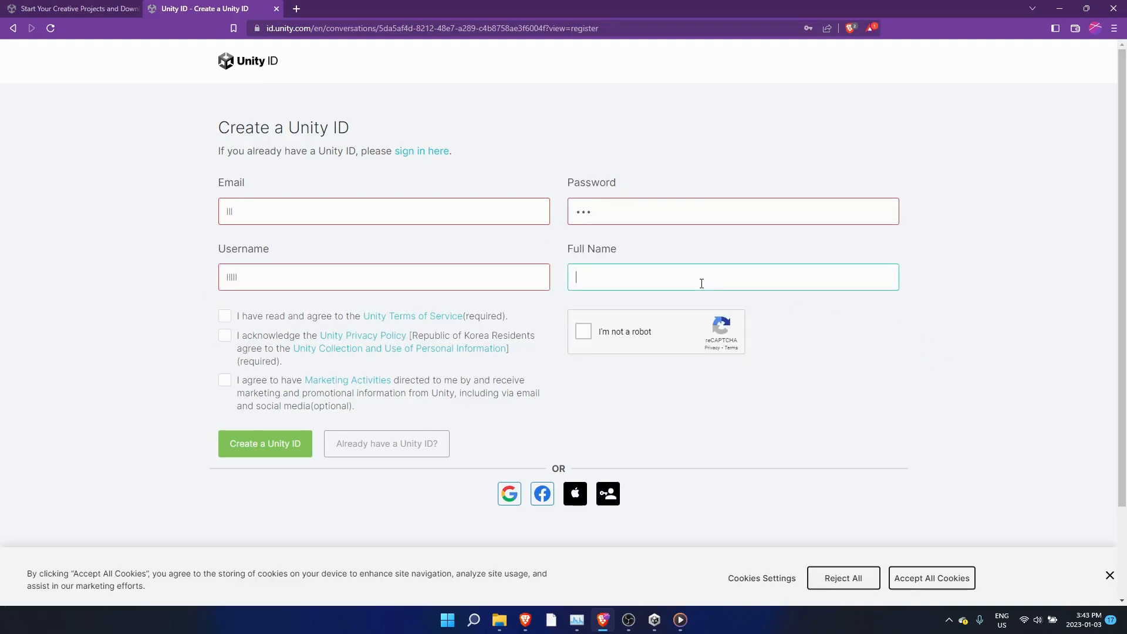
{"action": "type", "text": "lll"}
- Agree to the Unity Terms of Service and Privacy Policy and tick the "I'm not a robot" check
{"action": "left_click", "coordinate": [223, 319]}
{"action": "left_click", "coordinate": [223, 317]}
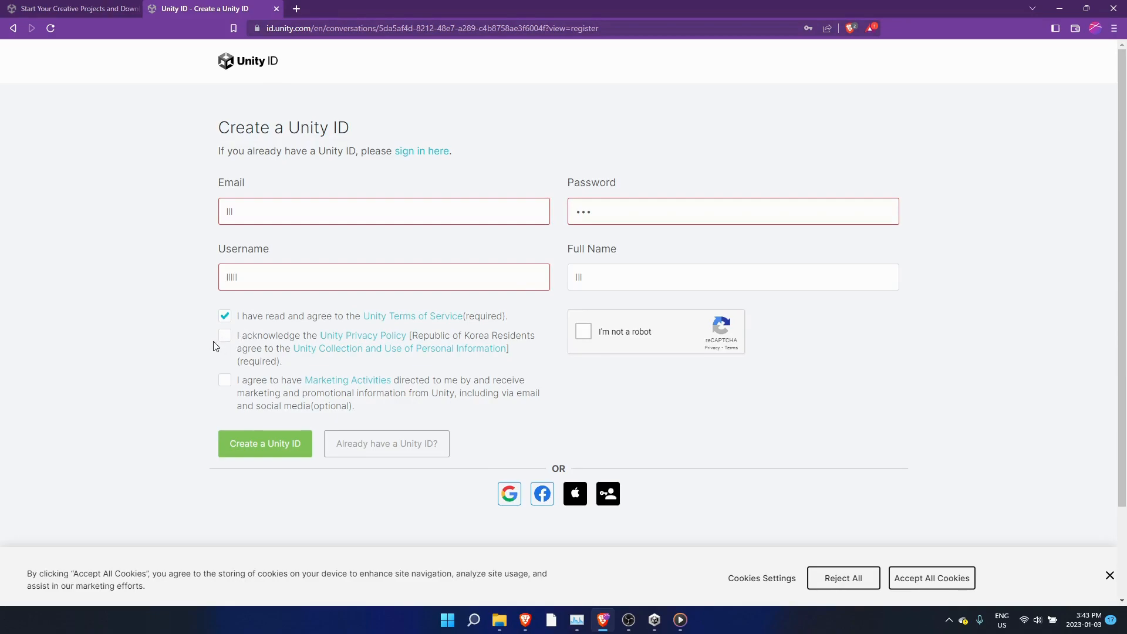
{"action": "left_click", "coordinate": [224, 338]}
{"action": "left_click", "coordinate": [225, 339]}
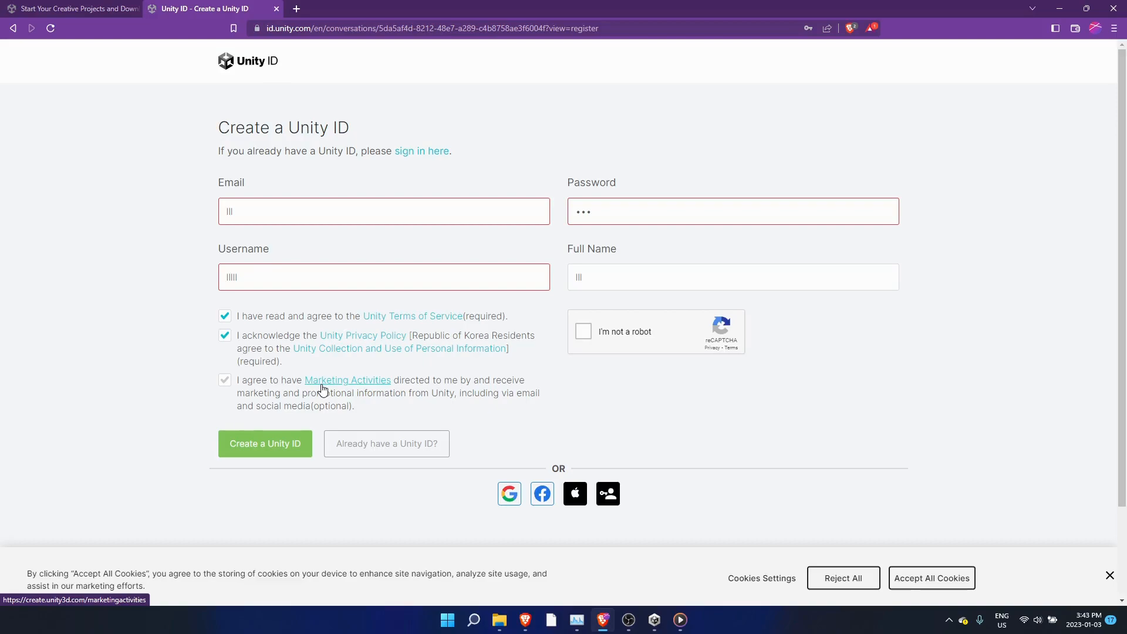
{"action": "left_click", "coordinate": [589, 338]}
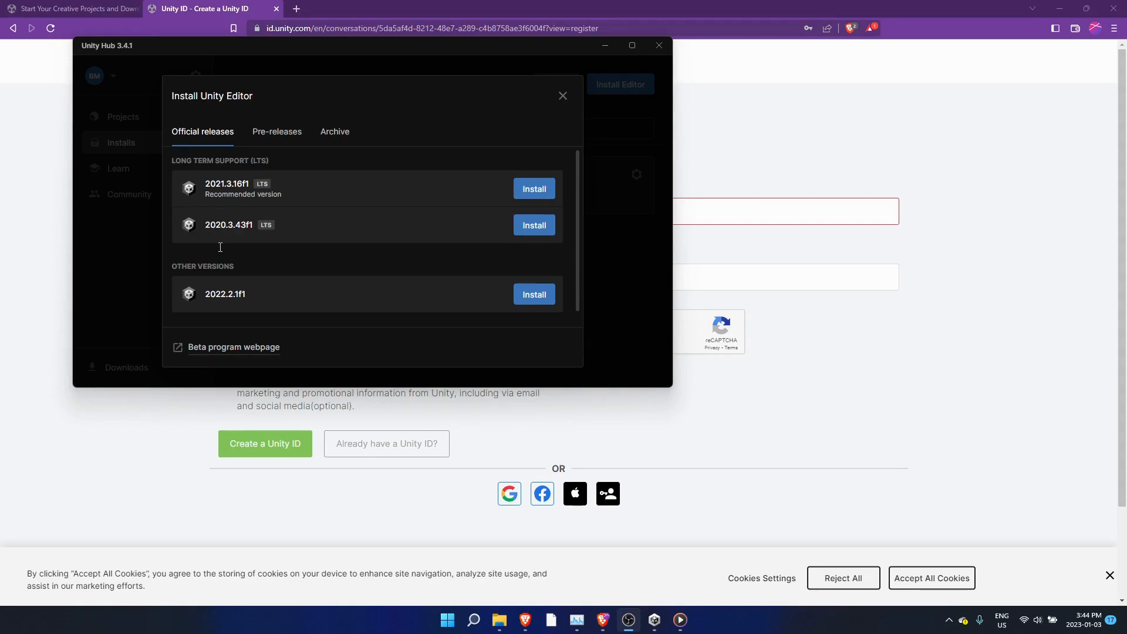
- Install Unity 2021.3.16f1 with Visual Studio Community 2019 and Android, iOS, Mac (Mono) and Windows (IL2CPP) build support, accepting the Visual Studio license terms
{"action": "left_click", "coordinate": [531, 190]}
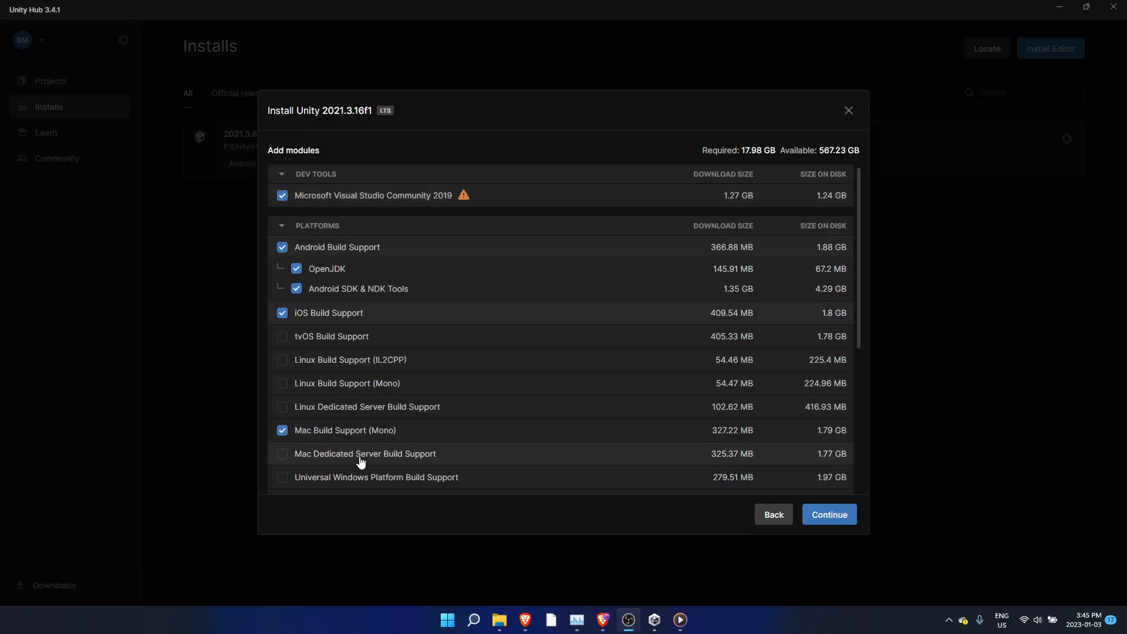
{"action": "scroll", "coordinate": [361, 462], "scroll_direction": "down", "scroll_amount": 2}
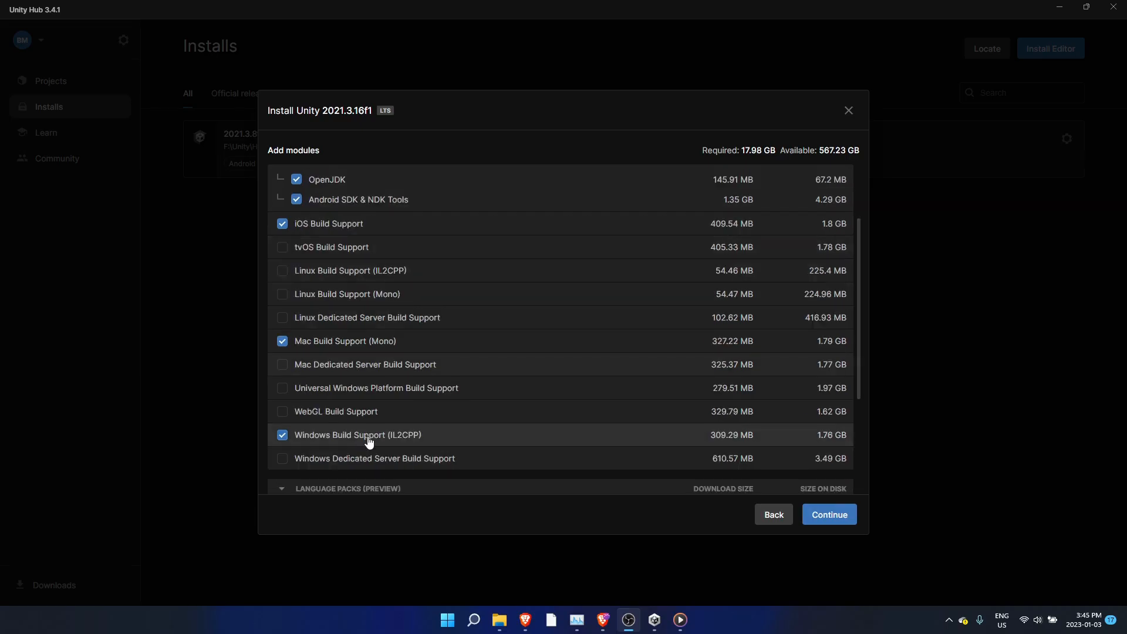
{"action": "scroll", "coordinate": [375, 387], "scroll_direction": "up", "scroll_amount": 2}
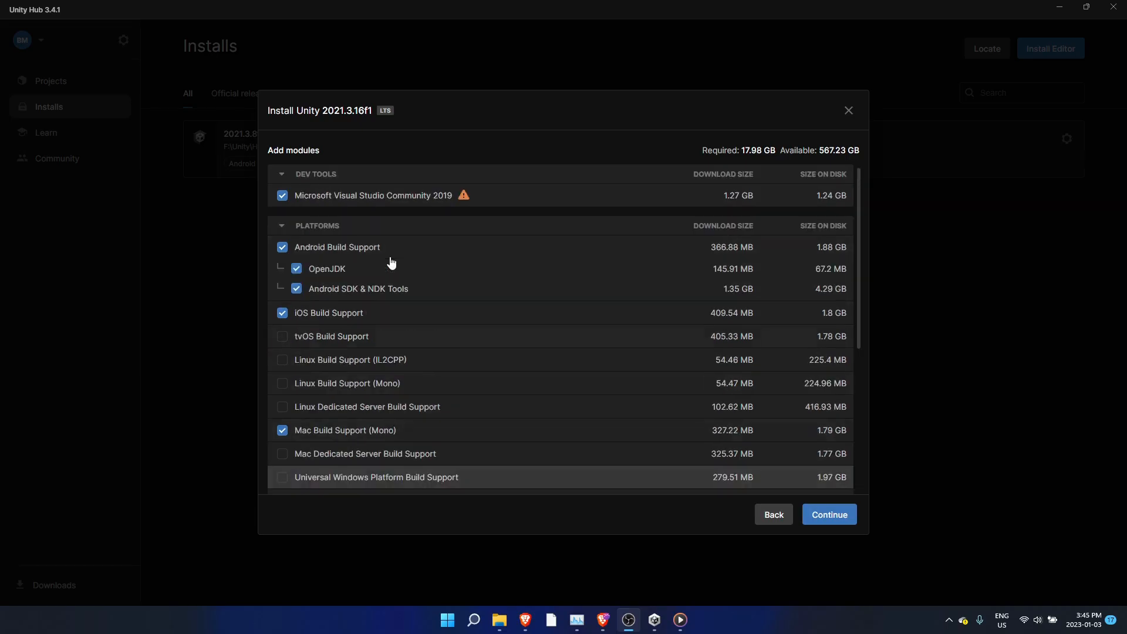
{"action": "left_click", "coordinate": [356, 205]}
{"action": "left_click", "coordinate": [357, 209]}
{"action": "left_click", "coordinate": [357, 209]}
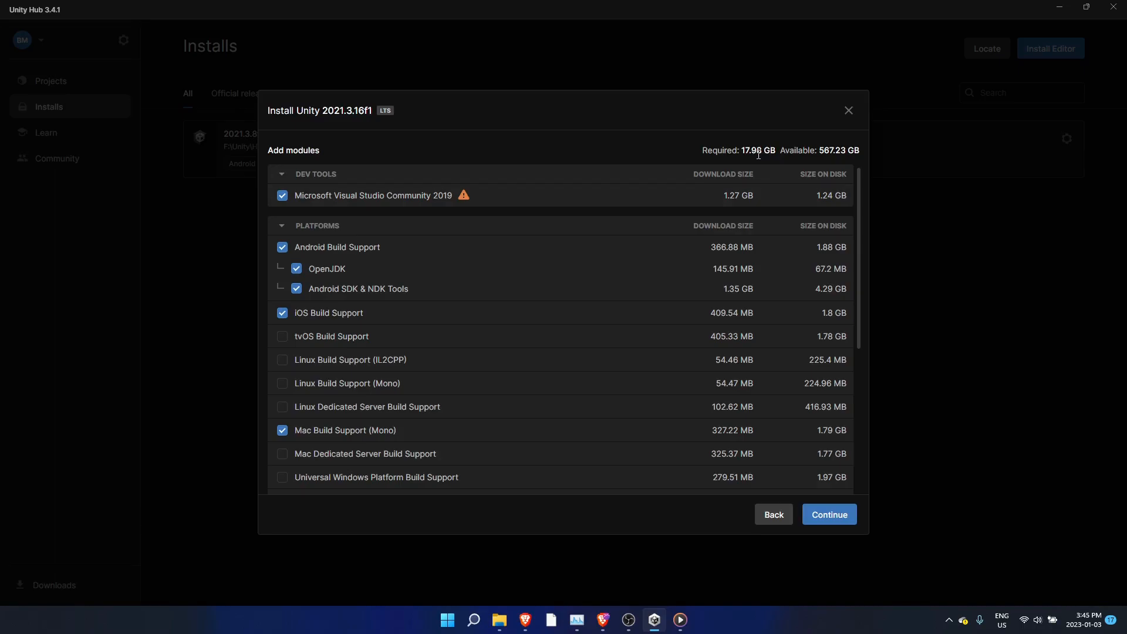
{"action": "left_click", "coordinate": [830, 520]}
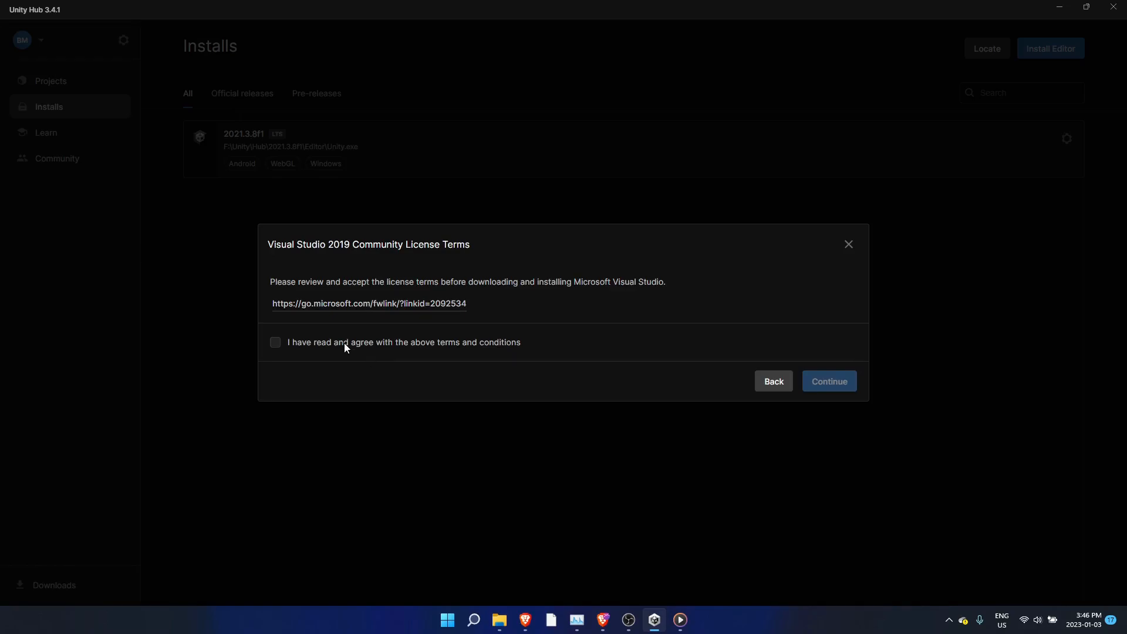
{"action": "left_click", "coordinate": [276, 343]}
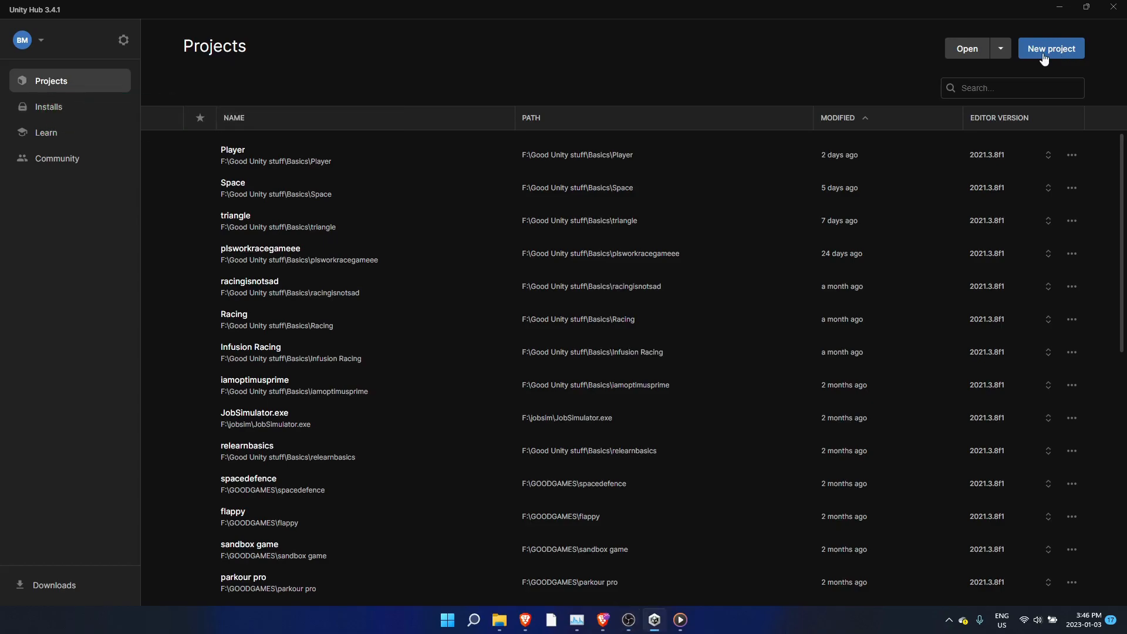
- Start a new project from the 3D Core template and name it "ugdytjkuykurfik"
{"action": "left_click", "coordinate": [1062, 51]}
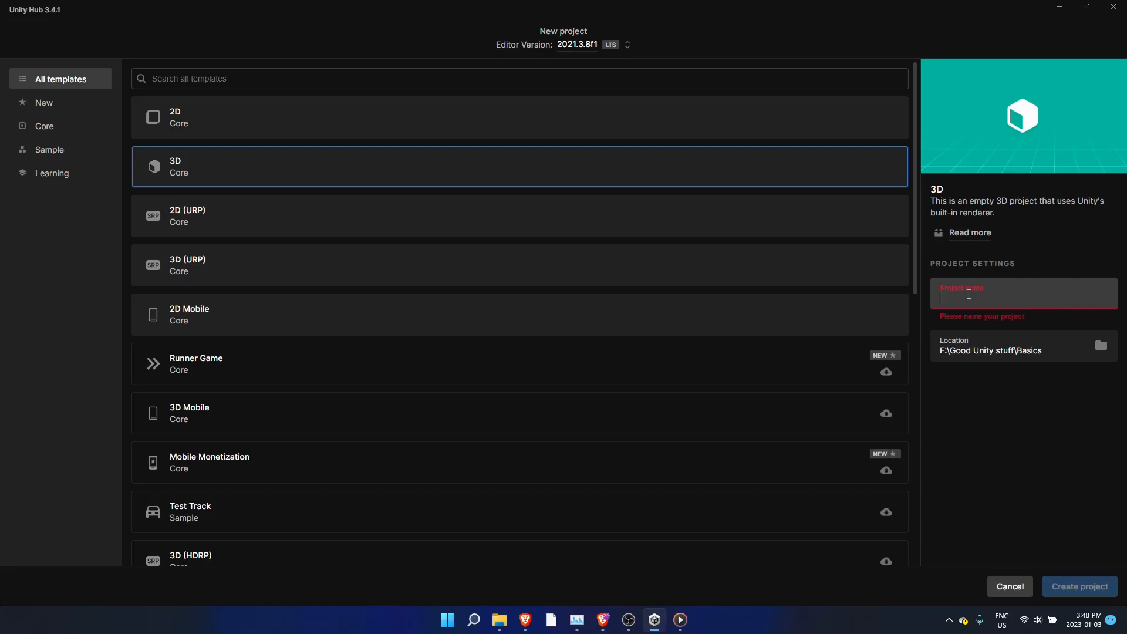
{"action": "type", "text": "ugdytjkuykurfik"}
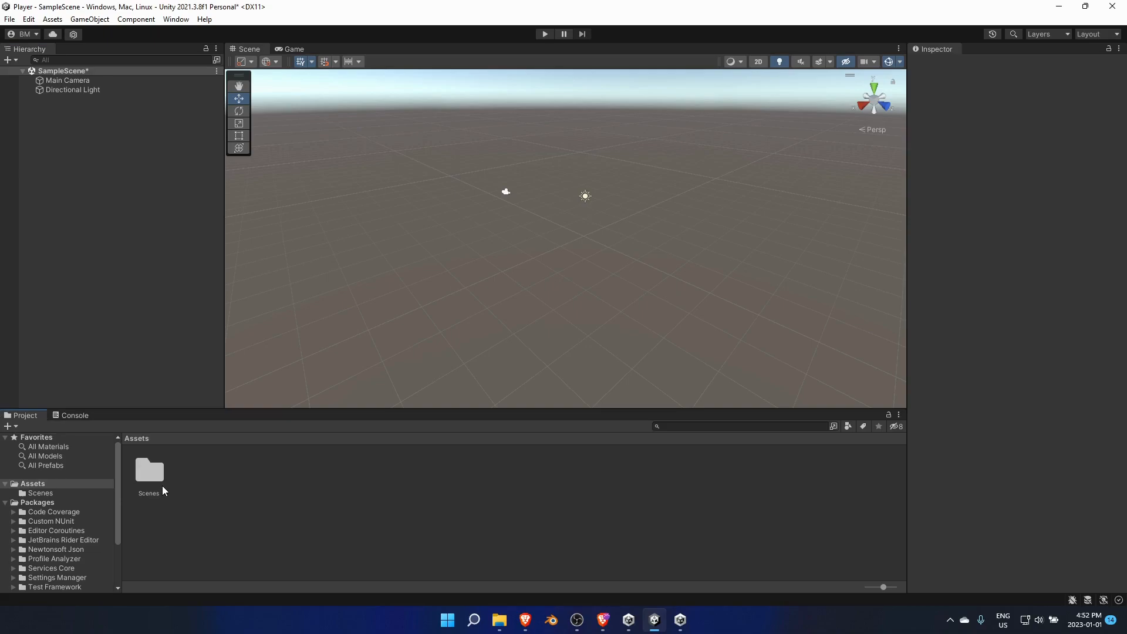
- Show the Console and add a 3D cube to SampleScene, keeping its default name
{"action": "left_click", "coordinate": [88, 416]}
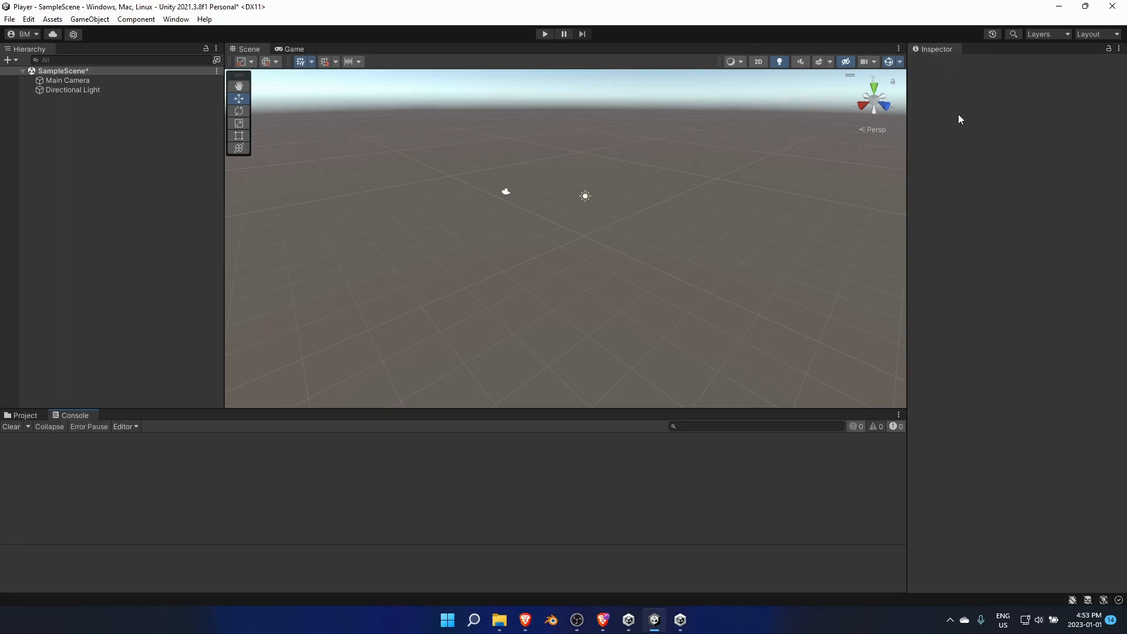
{"action": "right_click", "coordinate": [55, 166]}
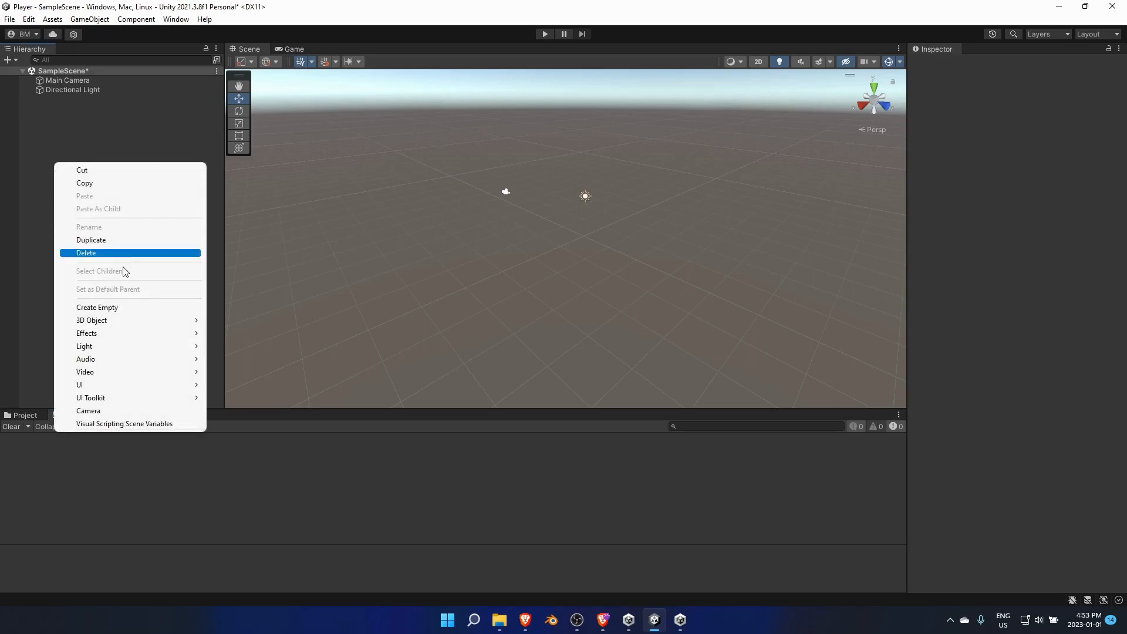
{"action": "mouse_move", "coordinate": [106, 323]}
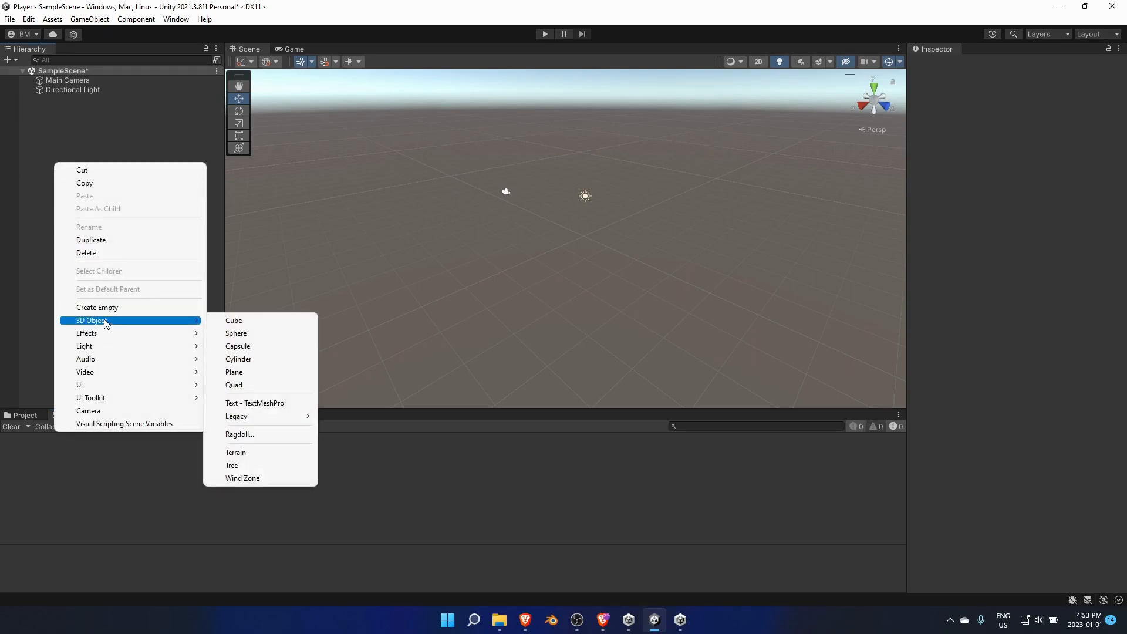
{"action": "left_click", "coordinate": [243, 323]}
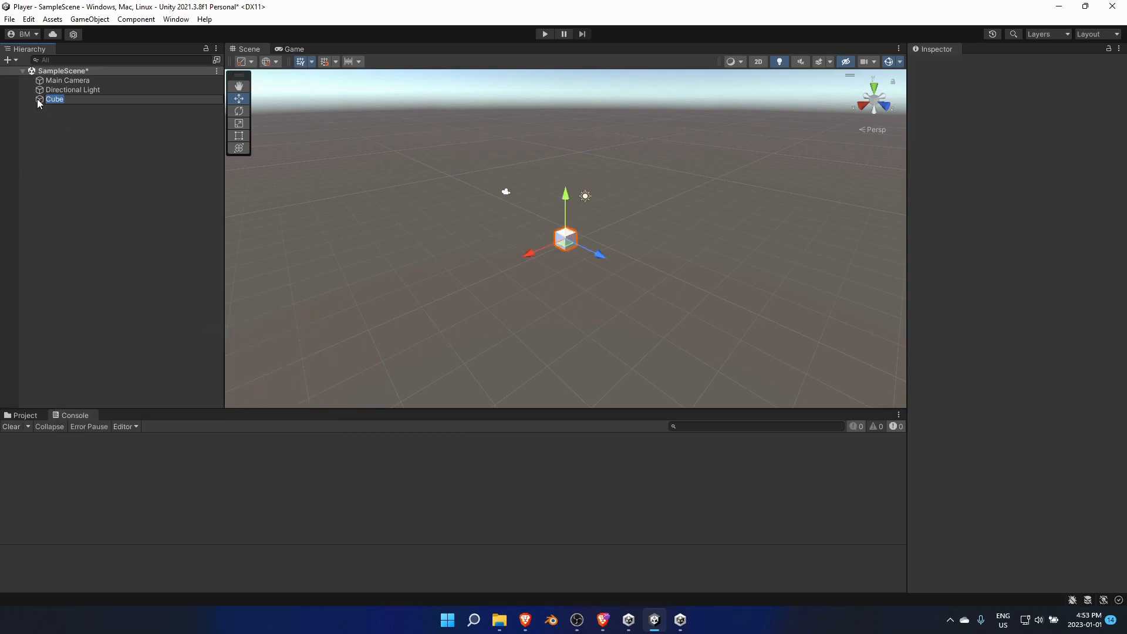
{"action": "key", "text": "Return"}
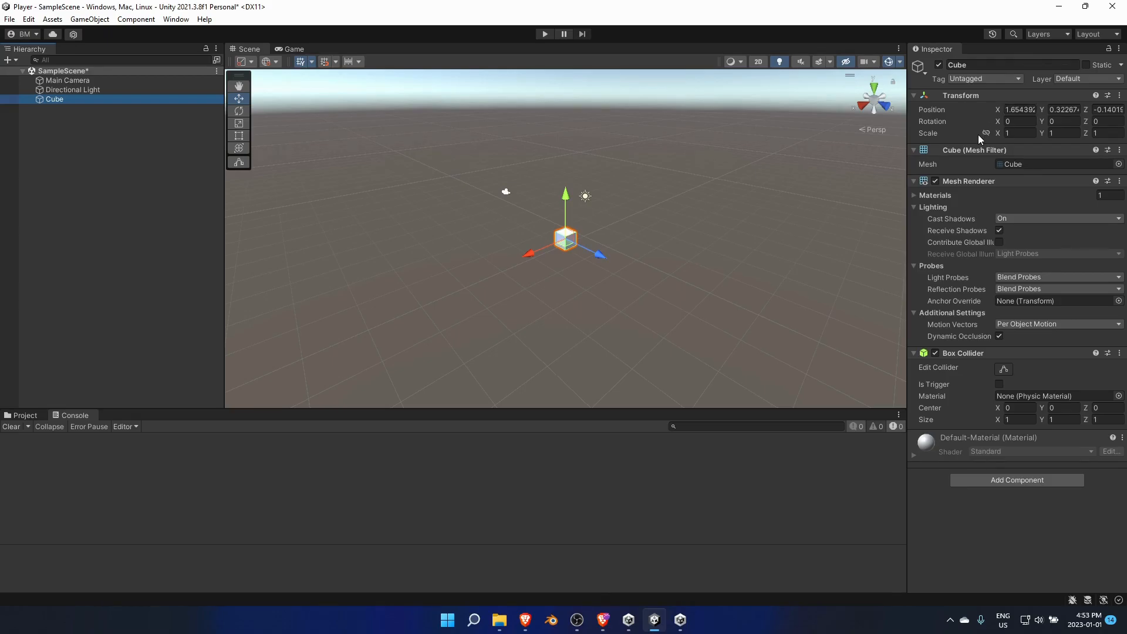
- Set the cube's X scale to about 5.39, its X rotation to about 63.12 and its X position to about 4.04
{"action": "left_click_drag", "start_coordinate": [1002, 135], "coordinate": [7, 140]}
{"action": "left_click_drag", "start_coordinate": [998, 110], "coordinate": [1076, 153]}
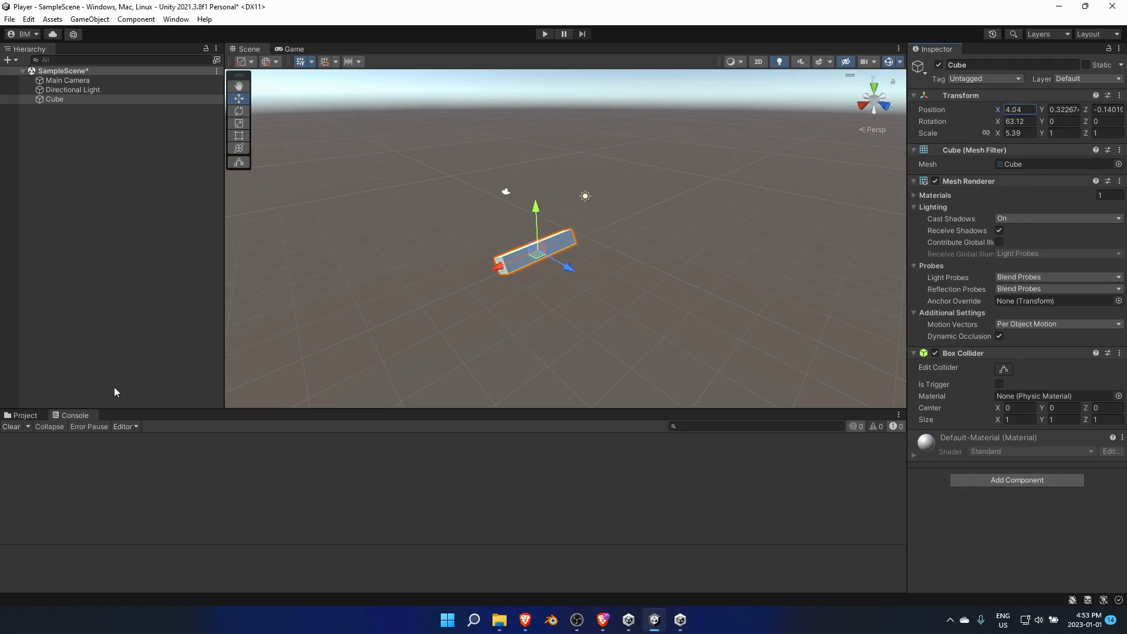
- Show the project assets, then rearrange the editor with the Inspector left of the Scene view and the Hierarchy right of the Project window
{"action": "left_click", "coordinate": [24, 416]}
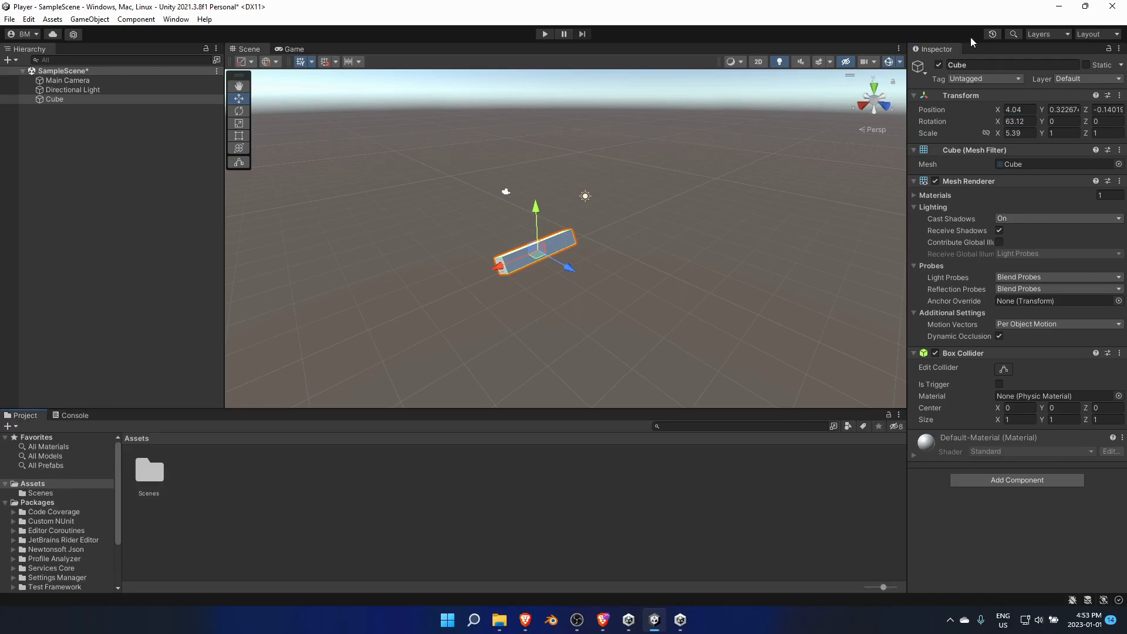
{"action": "left_click_drag", "start_coordinate": [940, 52], "coordinate": [1114, 245]}
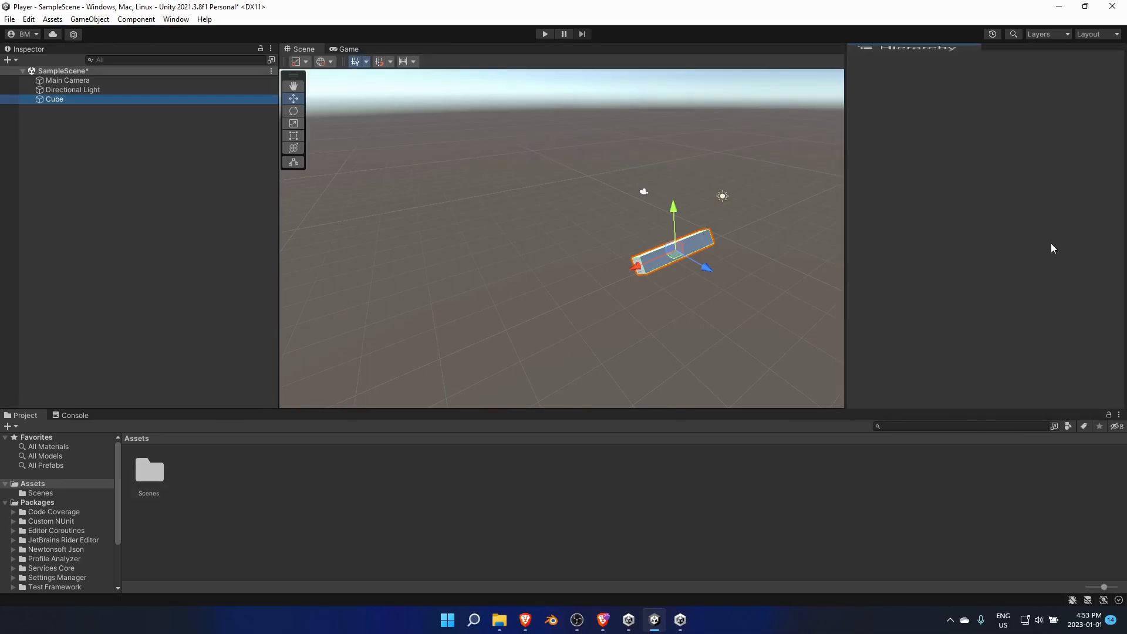
{"action": "left_click_drag", "start_coordinate": [875, 50], "coordinate": [1045, 487]}
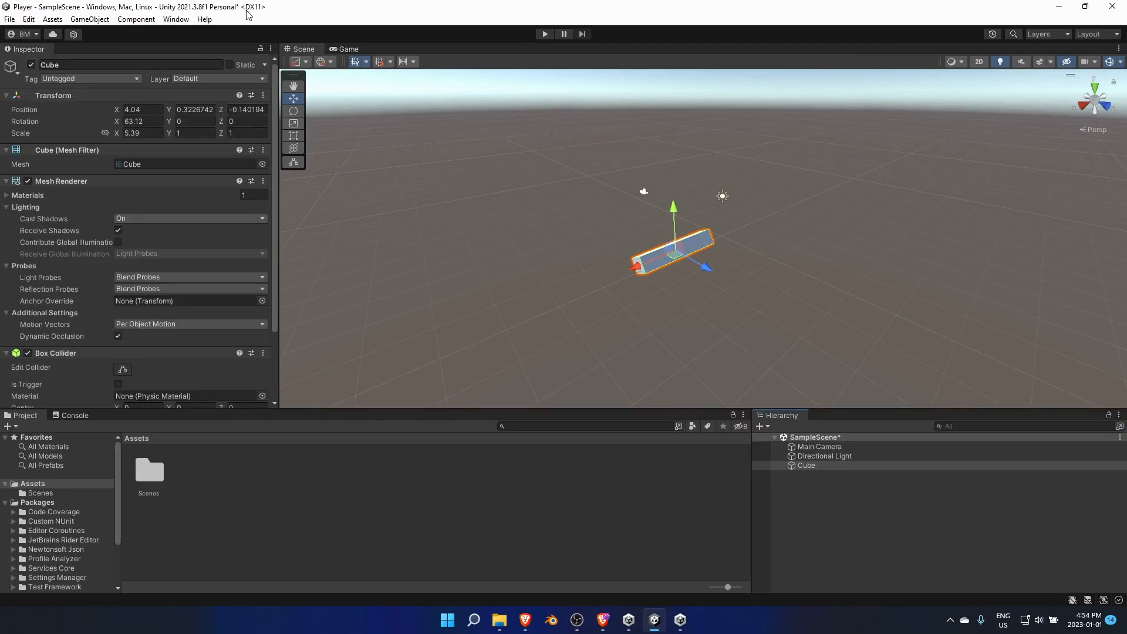
- Save the current window arrangement as a layout named "yyy" and load that layout
{"action": "left_click", "coordinate": [1109, 35]}
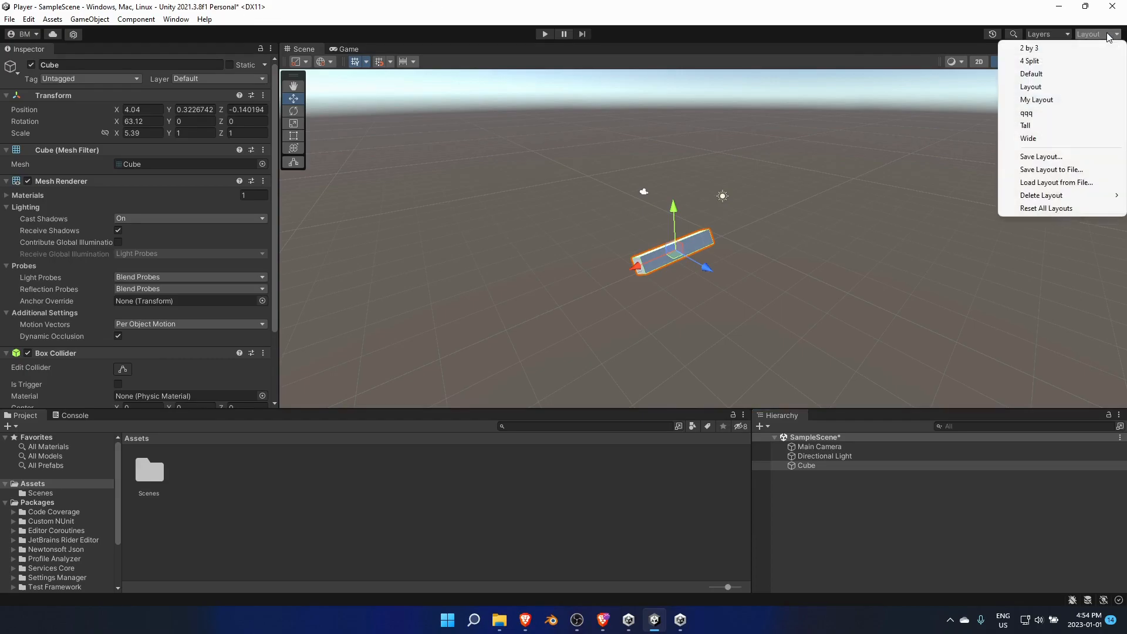
{"action": "left_click", "coordinate": [1051, 157]}
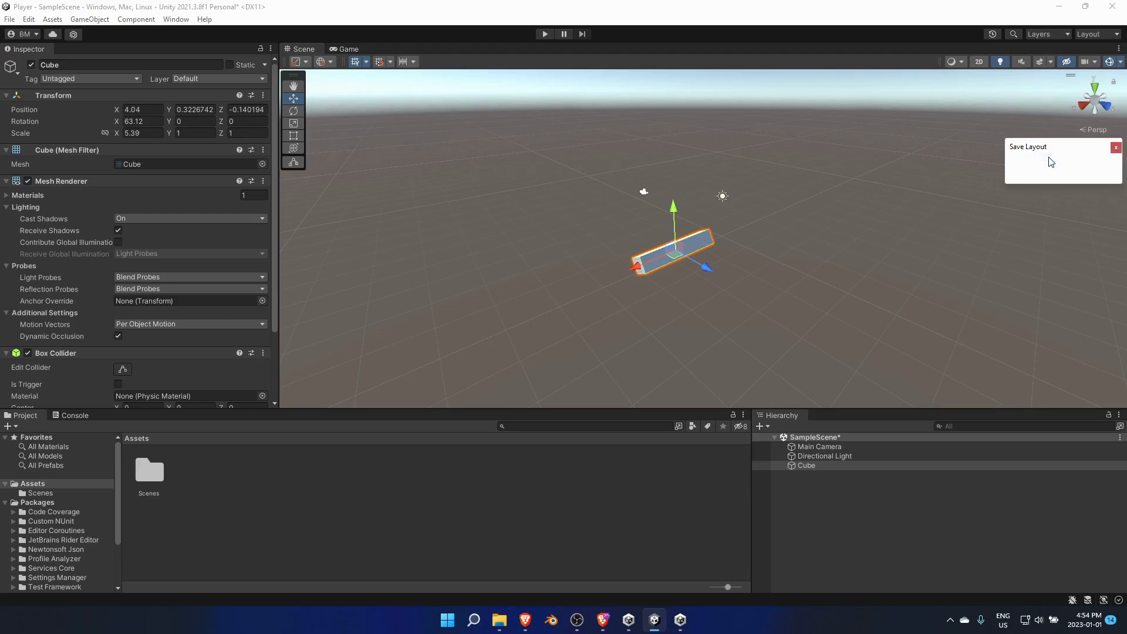
{"action": "type", "text": "asd"}
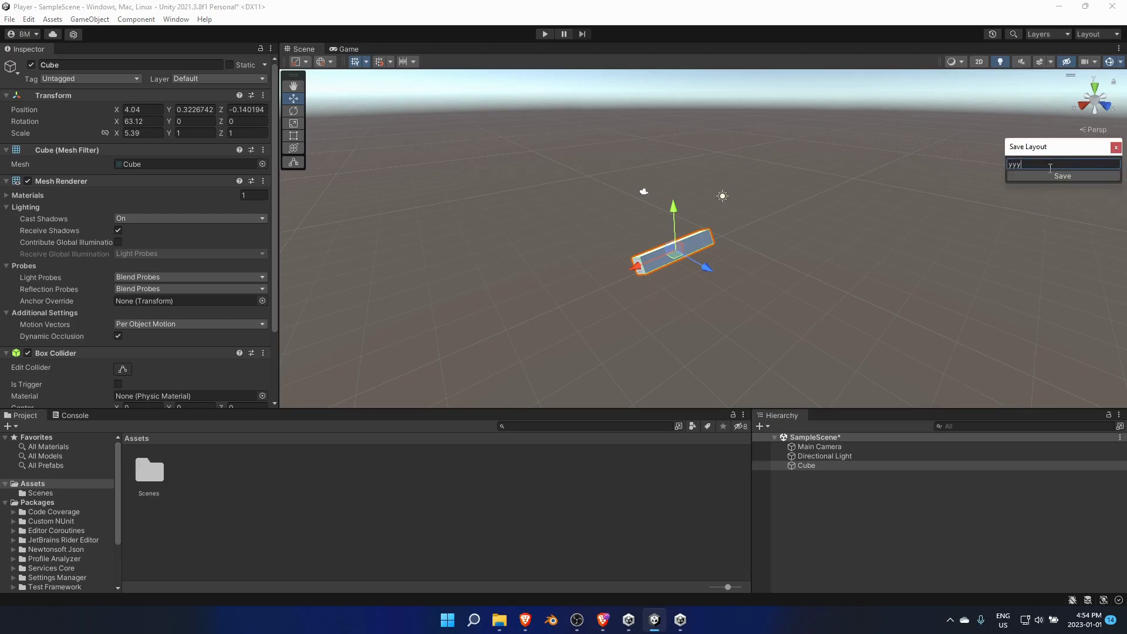
{"action": "left_click", "coordinate": [1052, 176]}
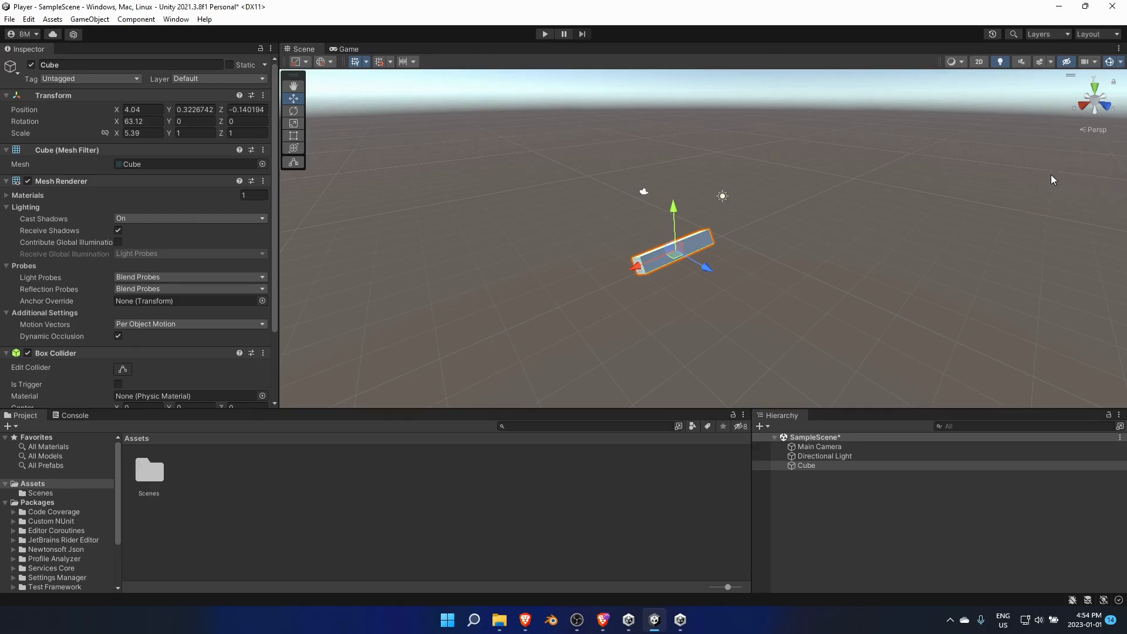
{"action": "left_click", "coordinate": [1094, 36]}
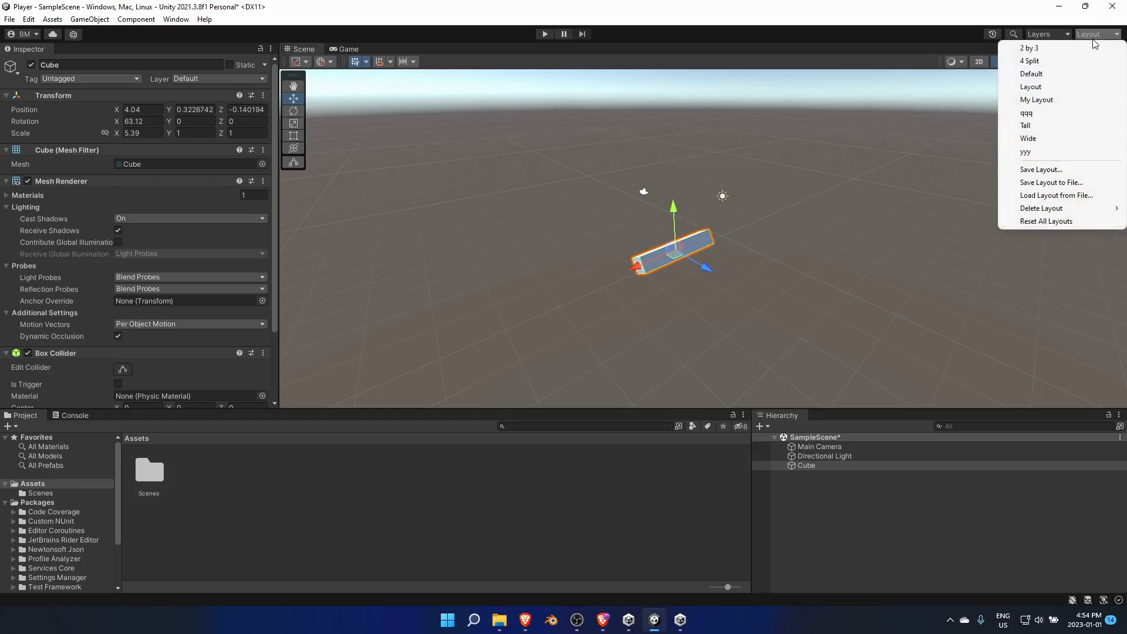
{"action": "left_click", "coordinate": [1026, 152]}
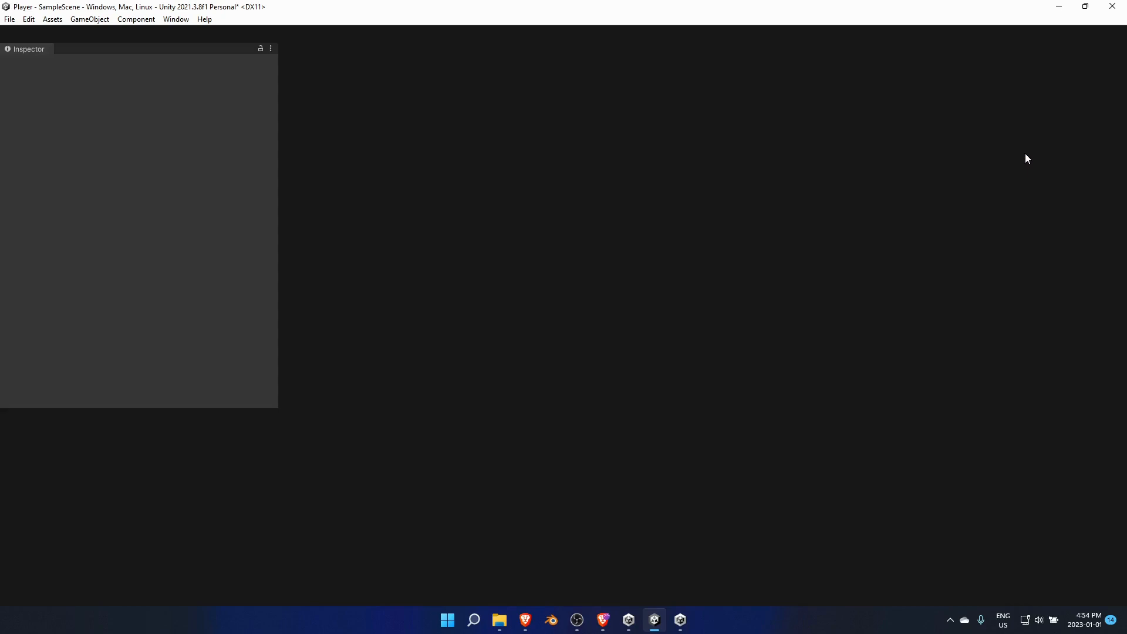